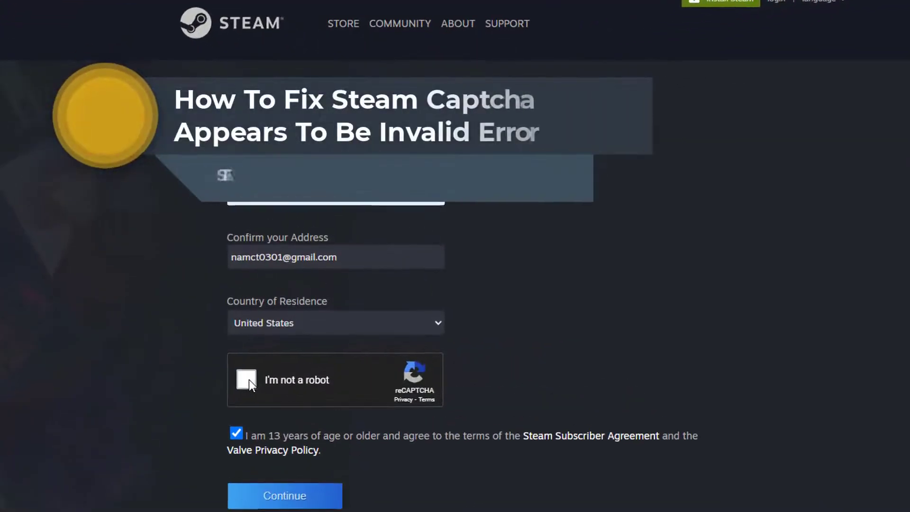
Step: Start the 'I'm not a robot' check and mark three tiles as containing chimneys
{"action": "left_click", "coordinate": [247, 380]}
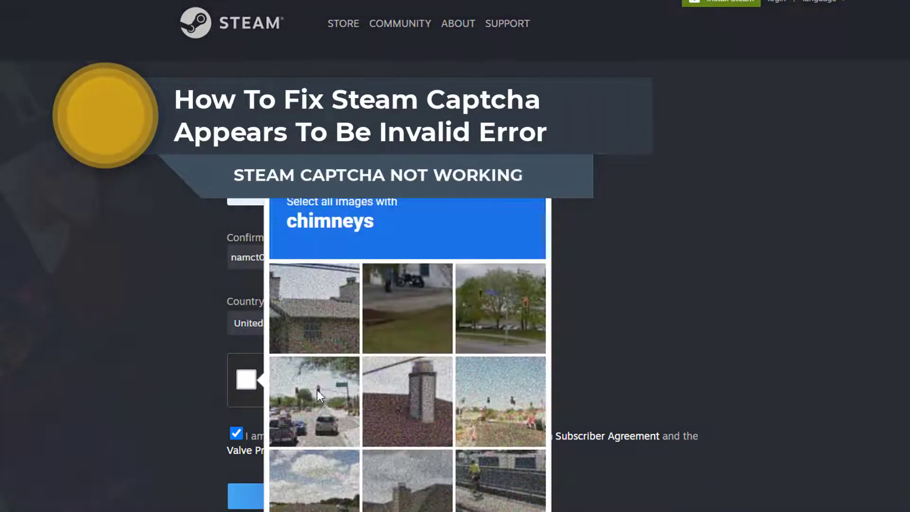
{"action": "left_click", "coordinate": [392, 402]}
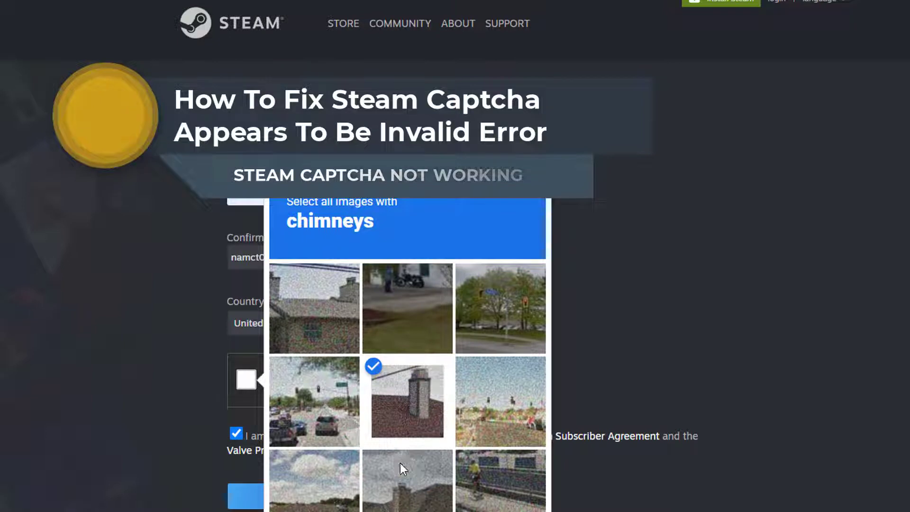
{"action": "left_click", "coordinate": [402, 501]}
{"action": "left_click", "coordinate": [328, 310]}
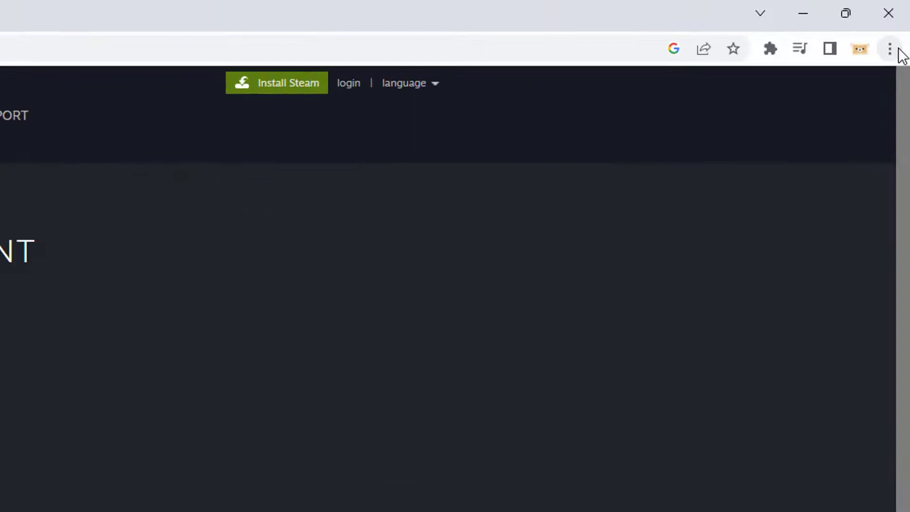
Step: Clear Chrome browsing data for All time, including history, cookies and cached files
{"action": "left_click", "coordinate": [900, 25]}
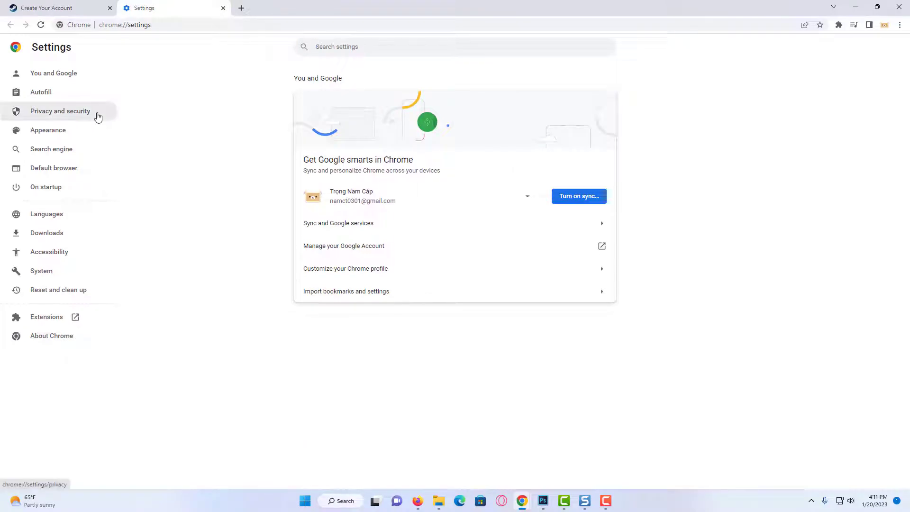
{"action": "left_click", "coordinate": [96, 115]}
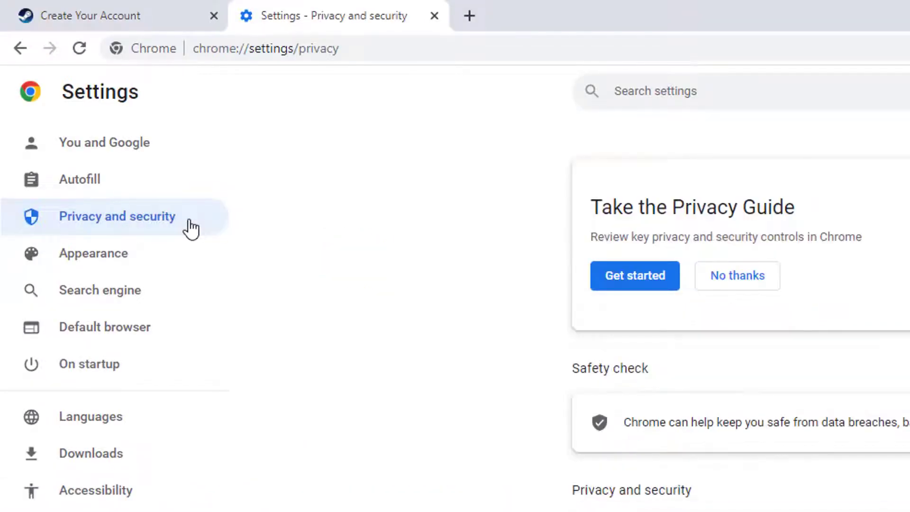
{"action": "left_click", "coordinate": [434, 289]}
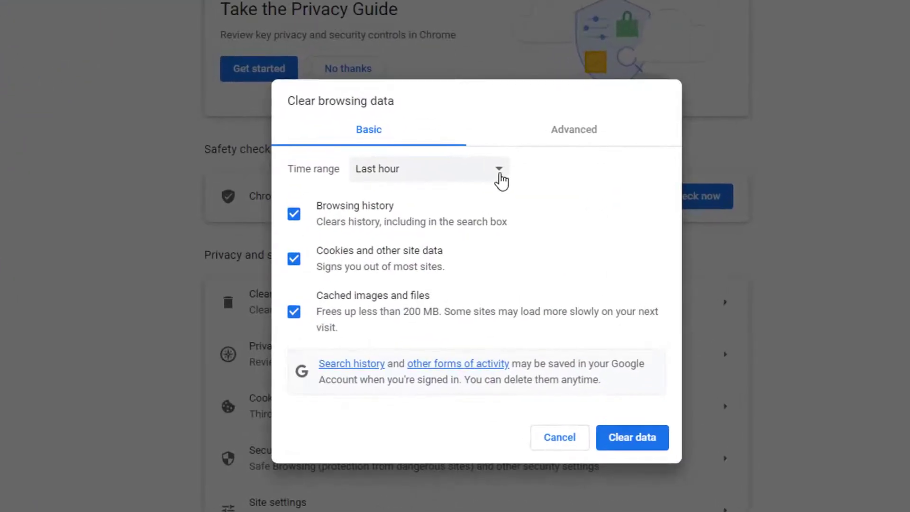
{"action": "left_click", "coordinate": [459, 203]}
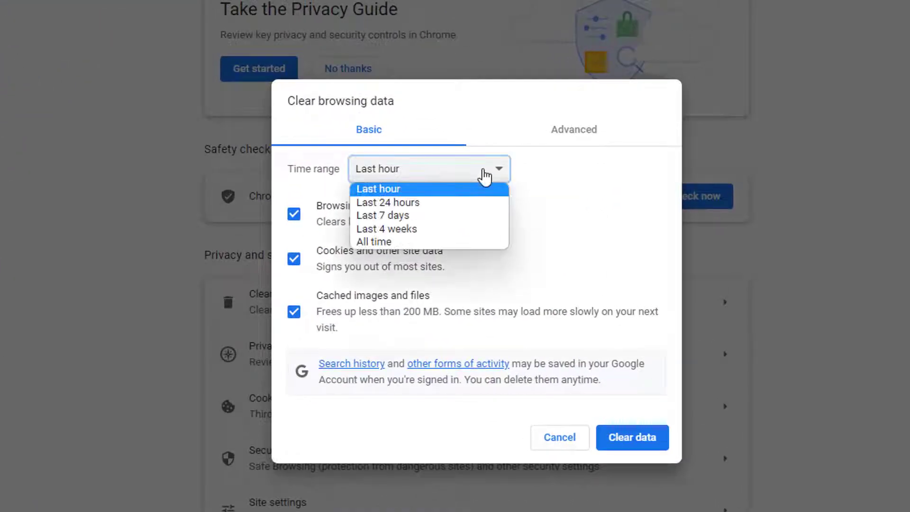
{"action": "left_click", "coordinate": [407, 241]}
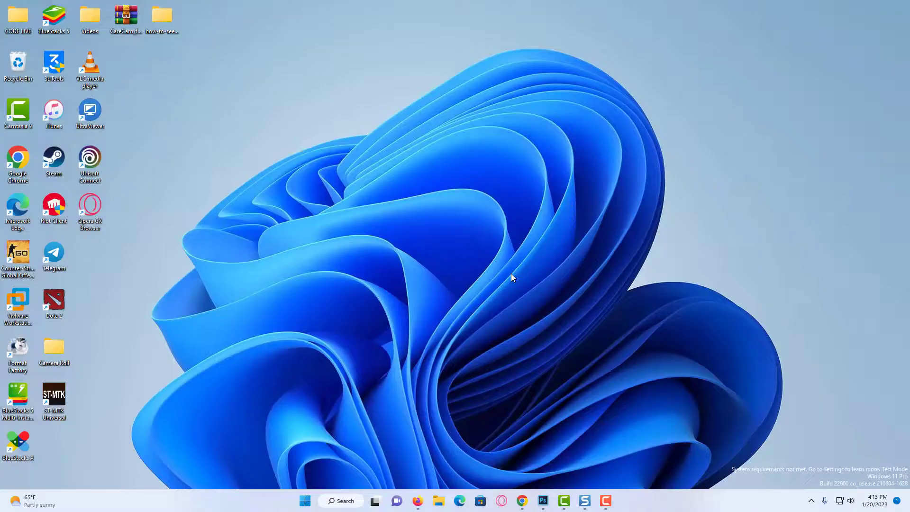
Step: Run ipconfig /flushdns in an administrator Command Prompt to flush the DNS cache
{"action": "left_click", "coordinate": [337, 501]}
{"action": "type", "text": "cm"}
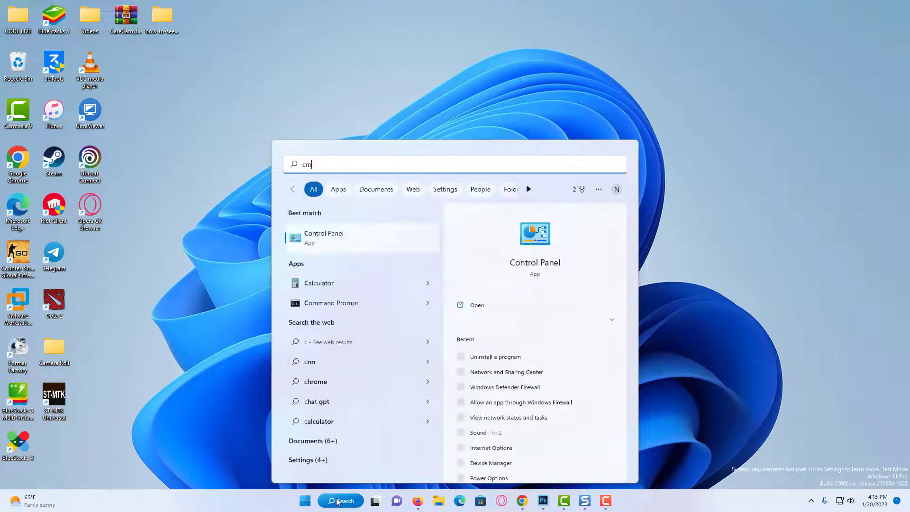
{"action": "type", "text": "d"}
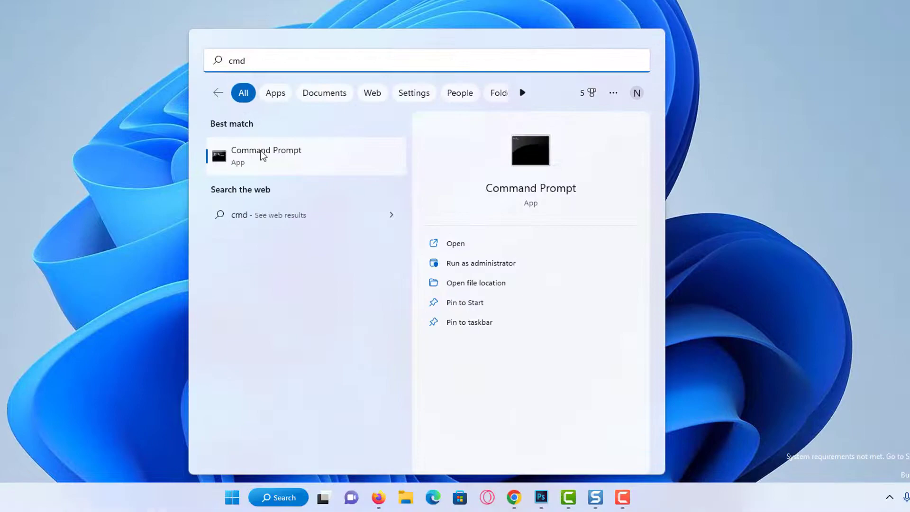
{"action": "right_click", "coordinate": [338, 241]}
{"action": "key", "text": "Escape"}
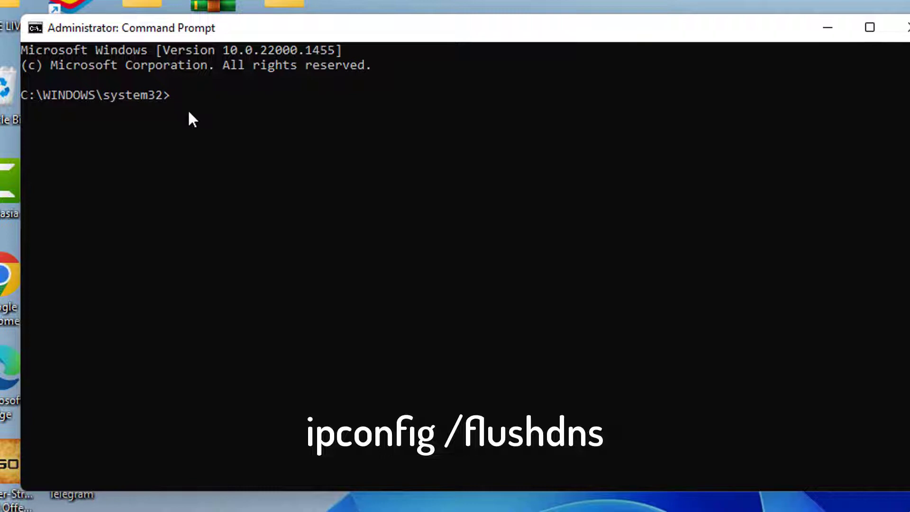
{"action": "type", "text": "ipconfig /flushdns"}
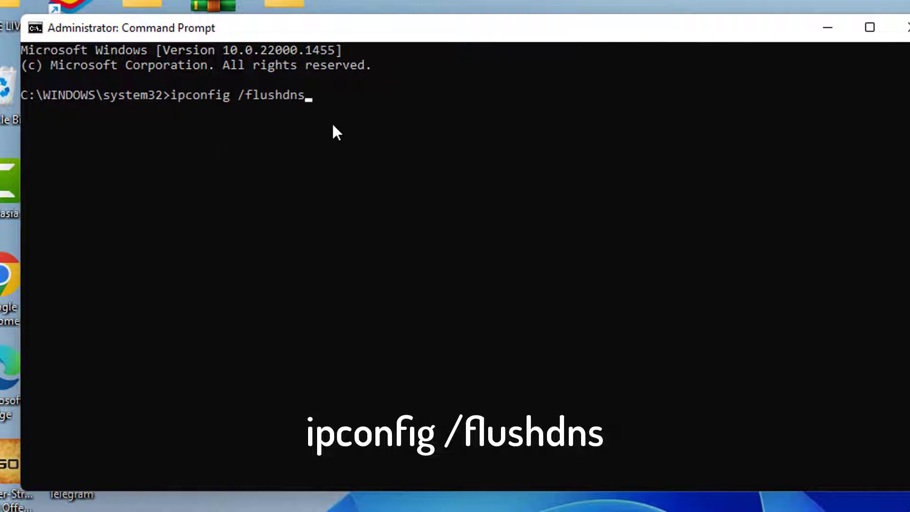
{"action": "key", "text": "Return"}
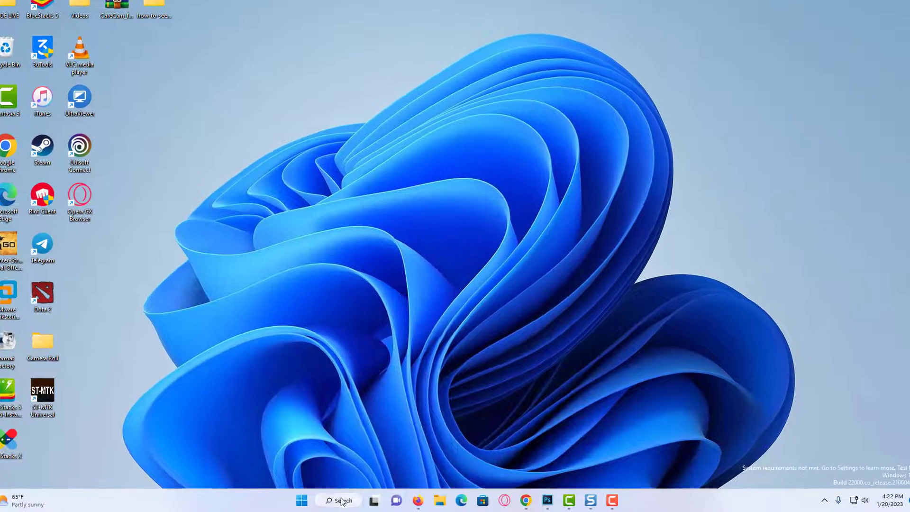
Step: Open the Prefetch folder via Run, grant access and select all its items
{"action": "left_click", "coordinate": [343, 500]}
{"action": "type", "text": "run"}
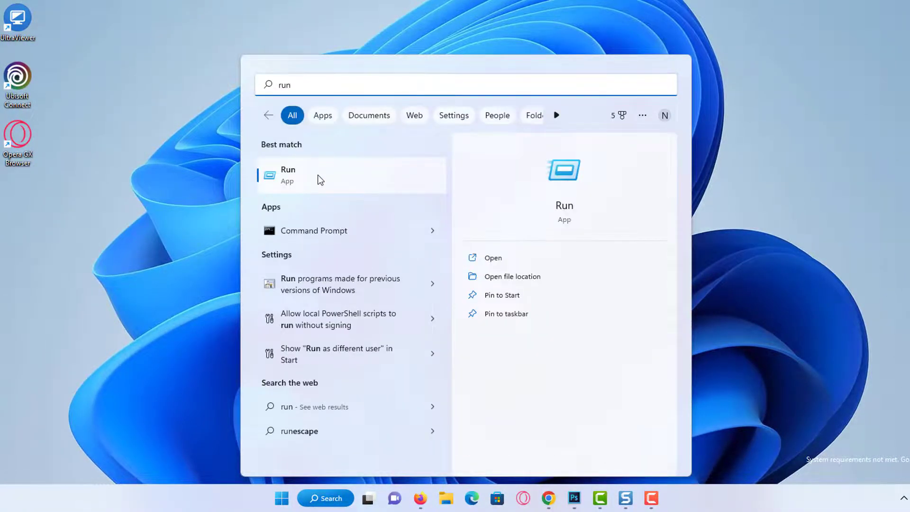
{"action": "type", "text": "Prefetch"}
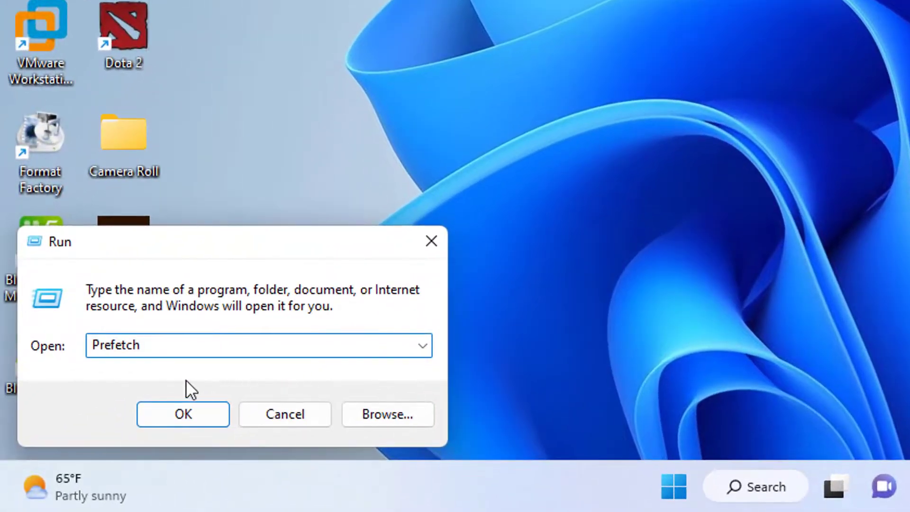
{"action": "left_click", "coordinate": [194, 416]}
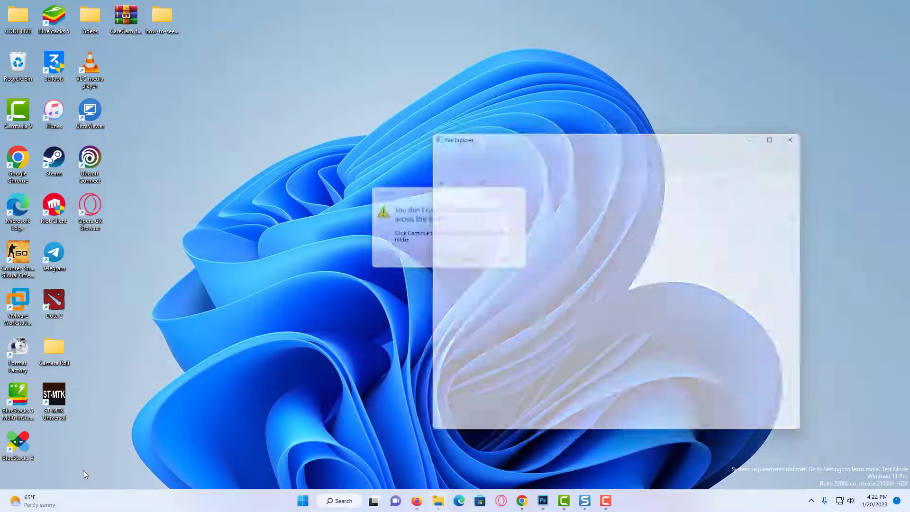
{"action": "left_click", "coordinate": [468, 263]}
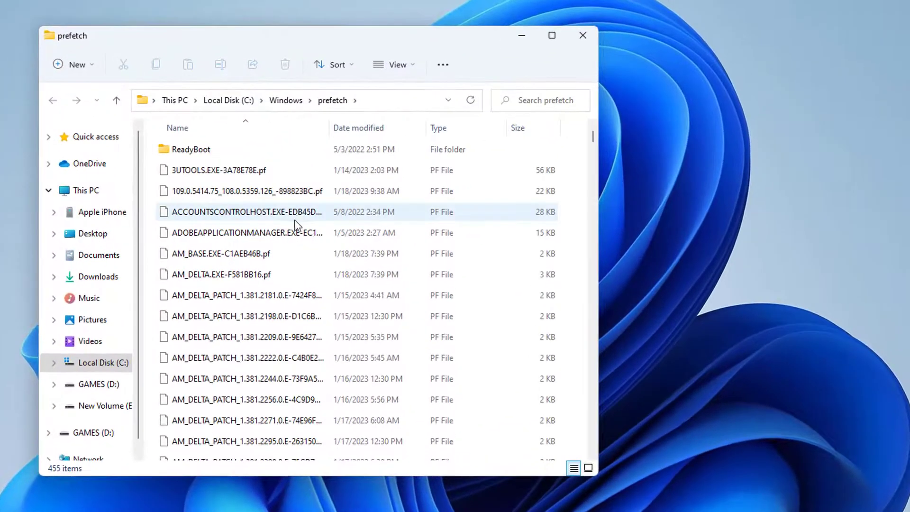
{"action": "left_click", "coordinate": [606, 259]}
{"action": "key", "text": "ctrl+a"}
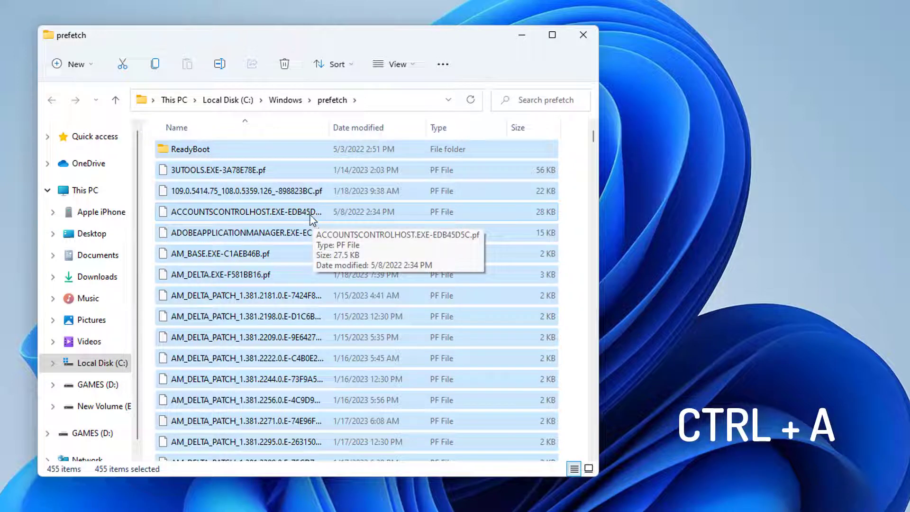
Step: Delete the selected Prefetch files, skipping the three in-use ones, and close the window
{"action": "right_click", "coordinate": [287, 189]}
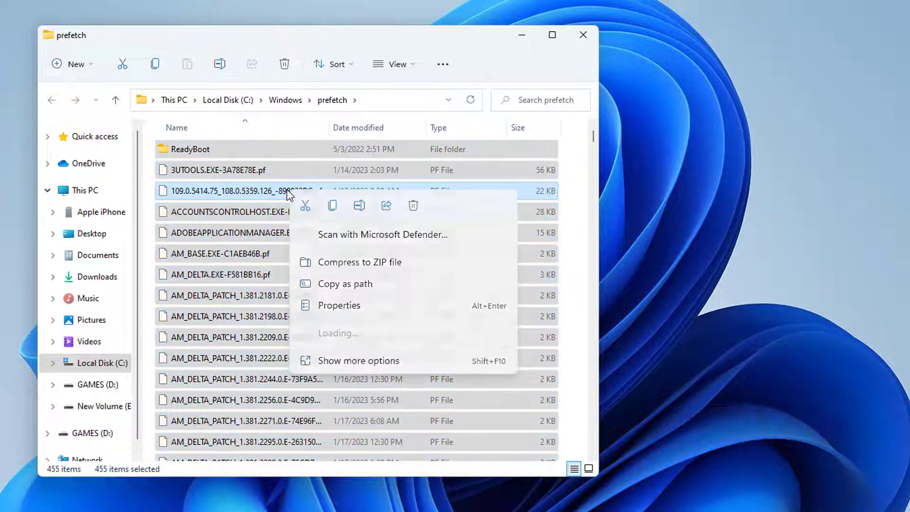
{"action": "left_click", "coordinate": [328, 360]}
{"action": "left_click", "coordinate": [403, 424]}
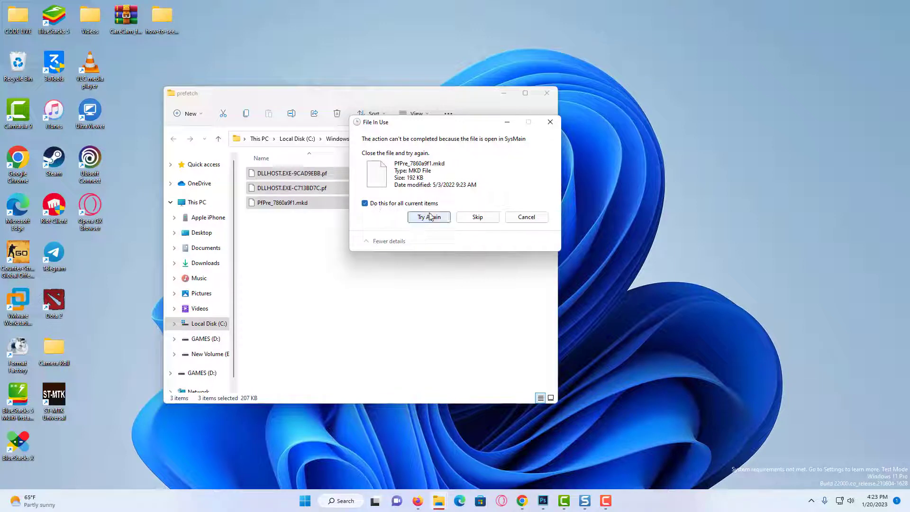
{"action": "left_click", "coordinate": [477, 218]}
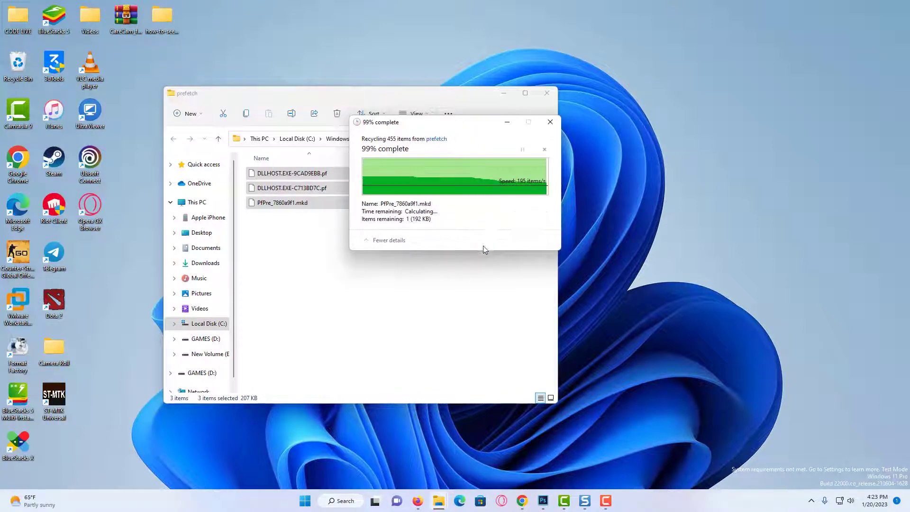
{"action": "left_click", "coordinate": [471, 290]}
{"action": "left_click", "coordinate": [546, 93]}
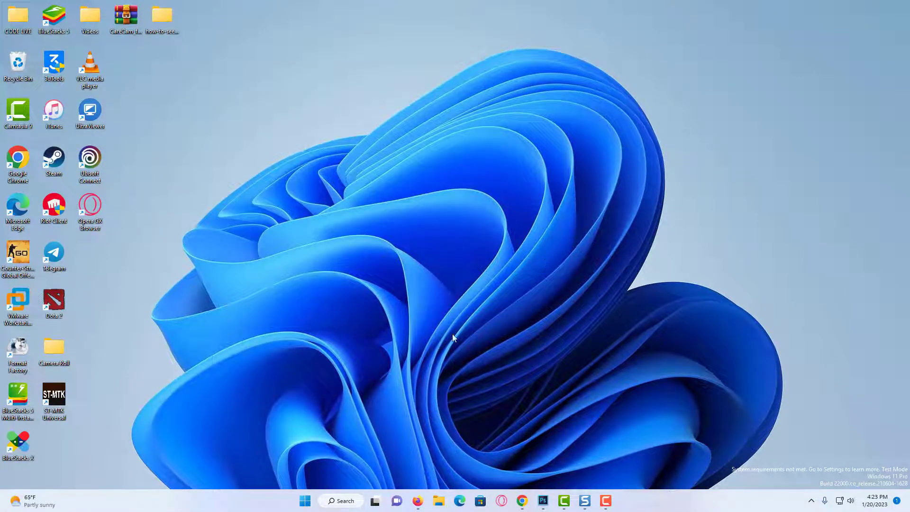
Step: Open the Windows Temp folder via Run, grant access and select all its items
{"action": "left_click", "coordinate": [341, 503]}
{"action": "type", "text": "run"}
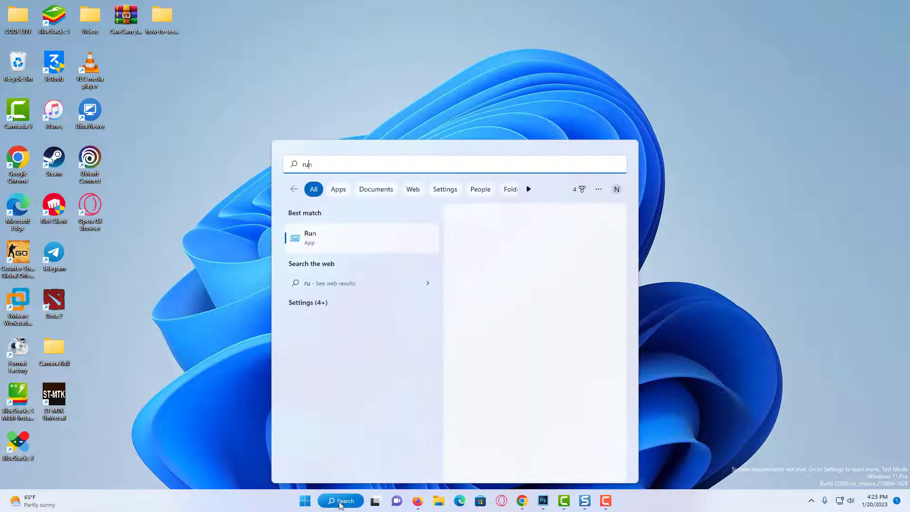
{"action": "left_click", "coordinate": [329, 244]}
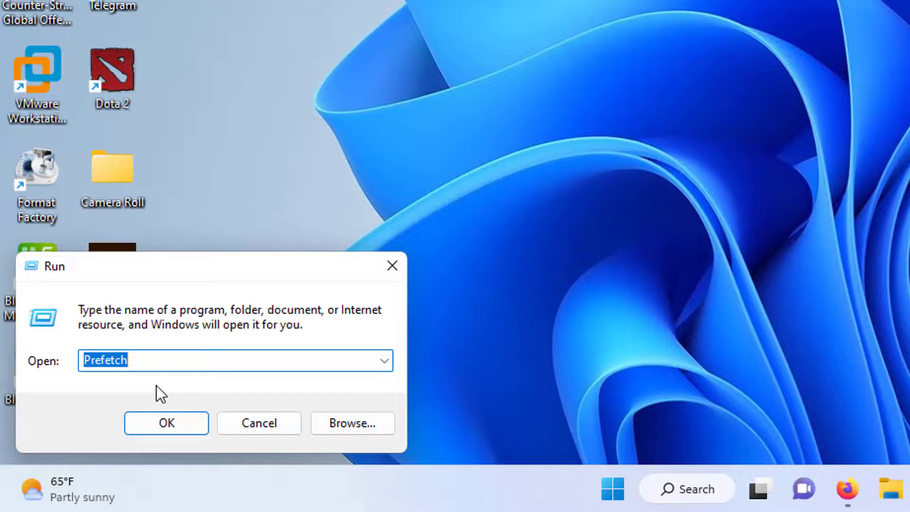
{"action": "type", "text": "Temp"}
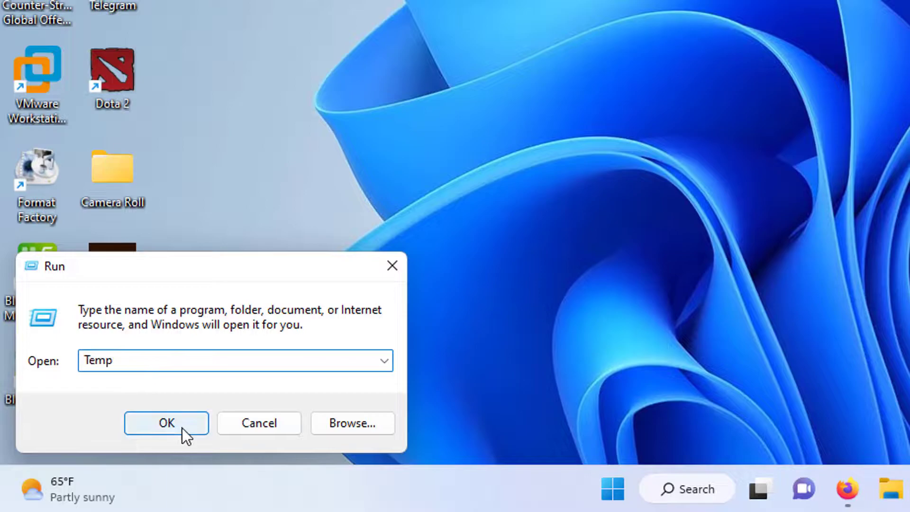
{"action": "left_click", "coordinate": [182, 428]}
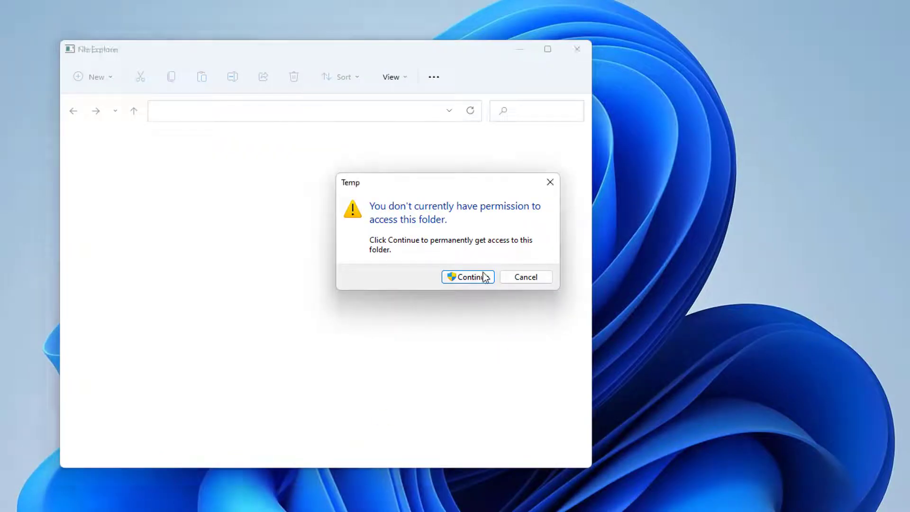
{"action": "left_click", "coordinate": [484, 277]}
{"action": "key", "text": "ctrl+a"}
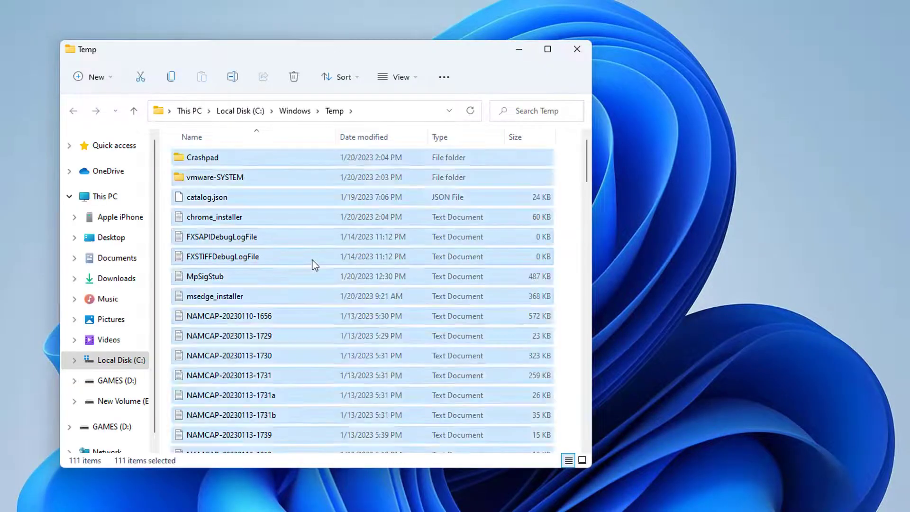
Step: Delete the Temp items with admin approval, skipping locked ones, and close the window
{"action": "left_click", "coordinate": [301, 74]}
{"action": "left_click", "coordinate": [430, 199]}
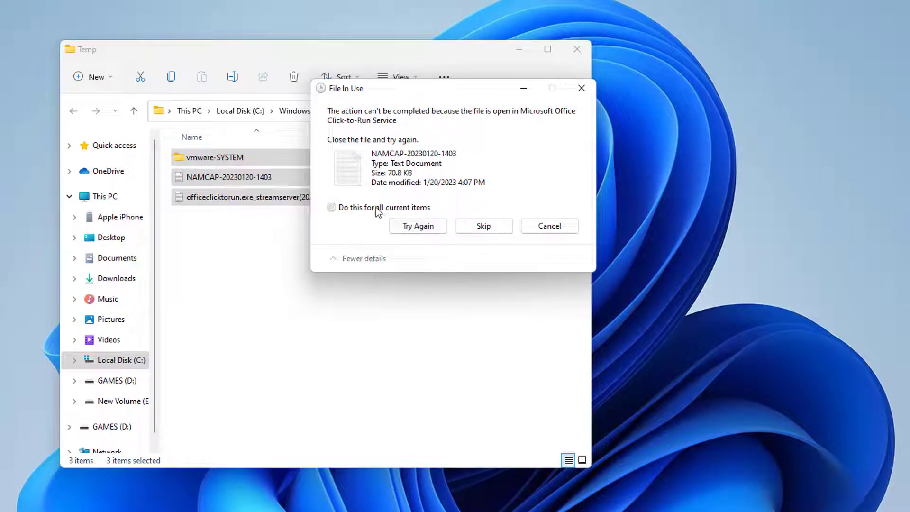
{"action": "left_click", "coordinate": [332, 207]}
{"action": "left_click", "coordinate": [505, 226]}
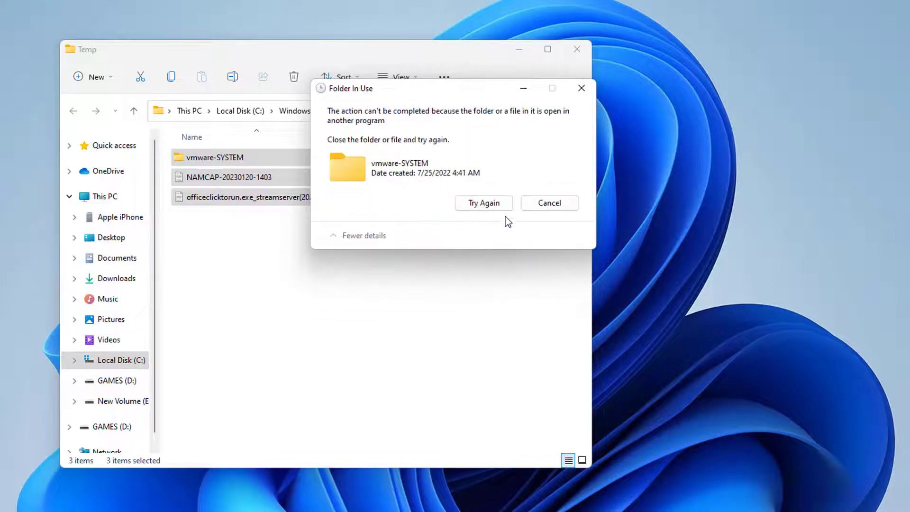
{"action": "left_click", "coordinate": [499, 205]}
{"action": "left_click", "coordinate": [530, 202]}
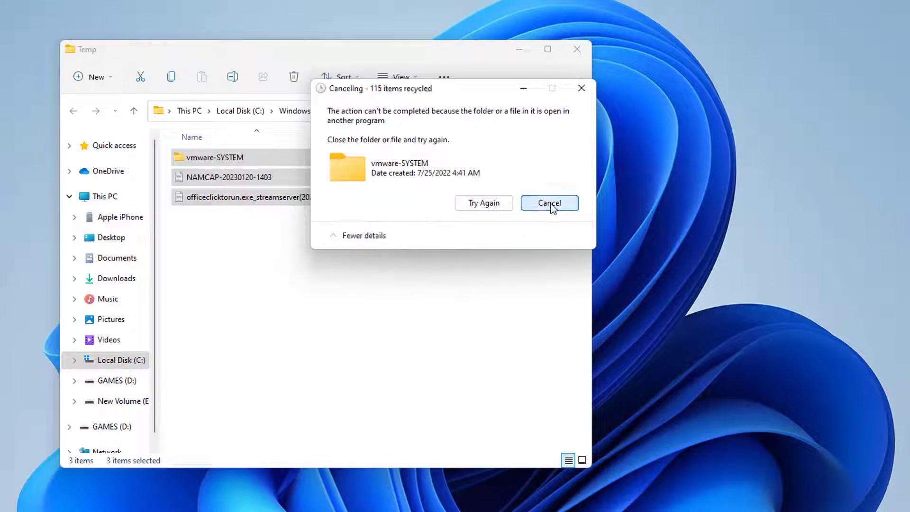
{"action": "left_click", "coordinate": [480, 269]}
{"action": "left_click", "coordinate": [577, 49]}
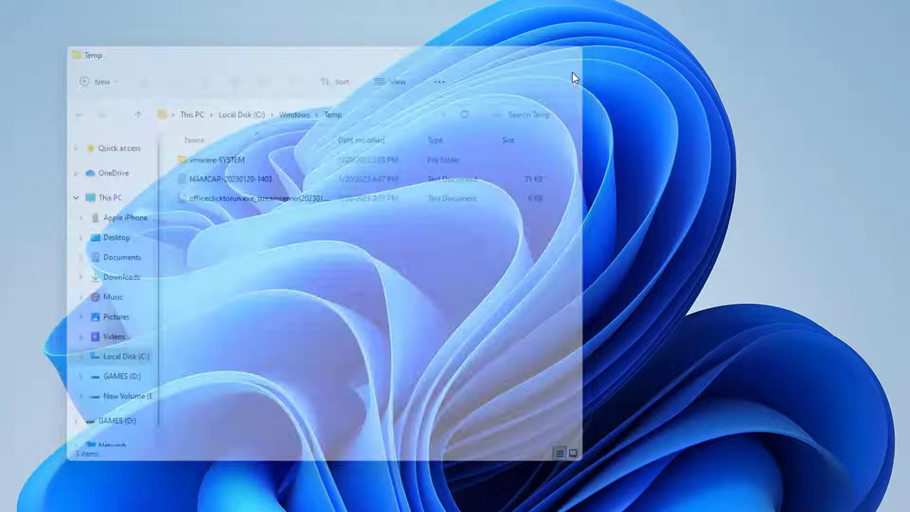
Step: Open the user's %temp% folder via Run and select all its items
{"action": "left_click", "coordinate": [344, 502]}
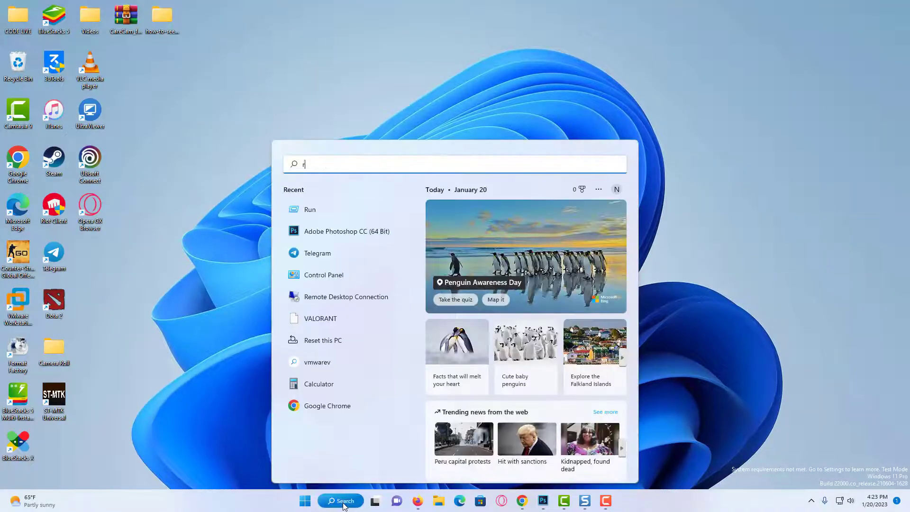
{"action": "type", "text": "run"}
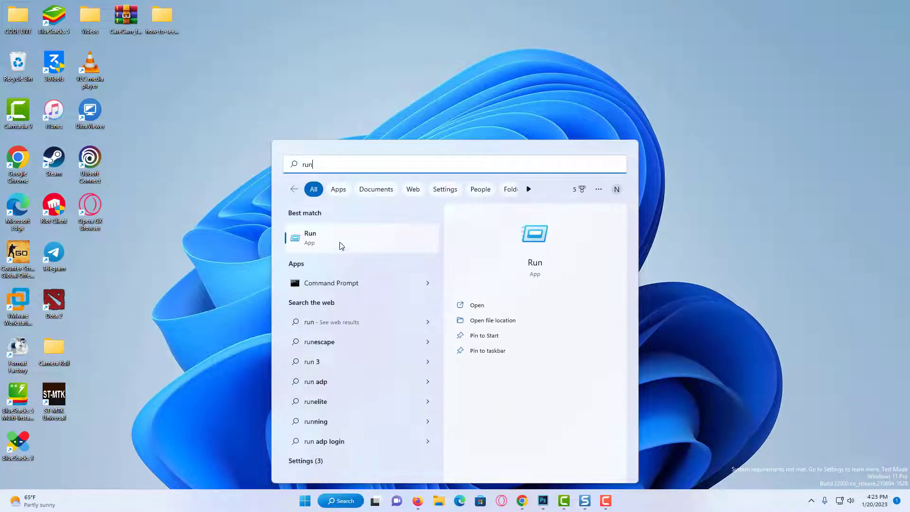
{"action": "left_click", "coordinate": [339, 242]}
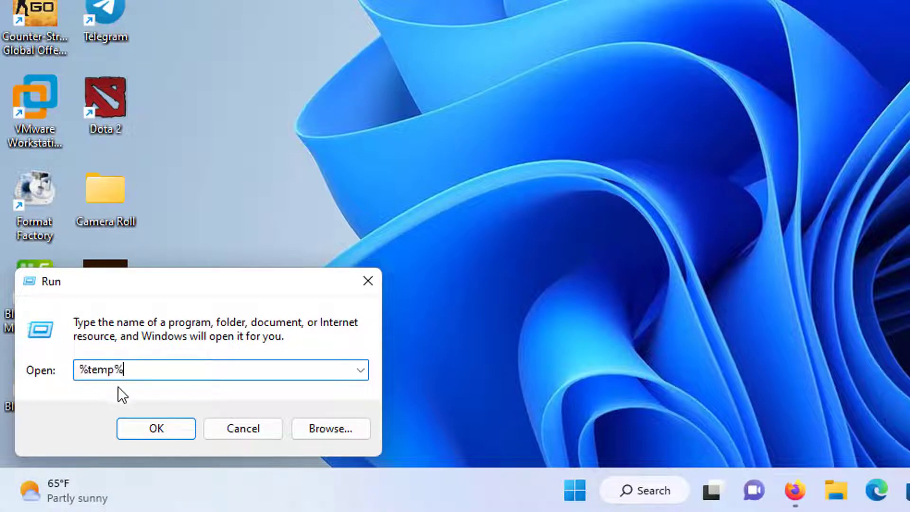
{"action": "left_click", "coordinate": [182, 434]}
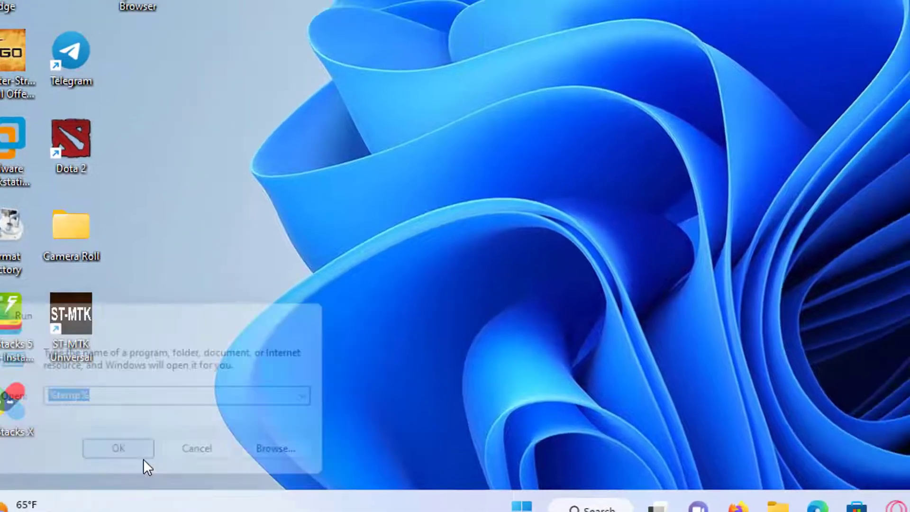
{"action": "key", "text": "ctrl+a"}
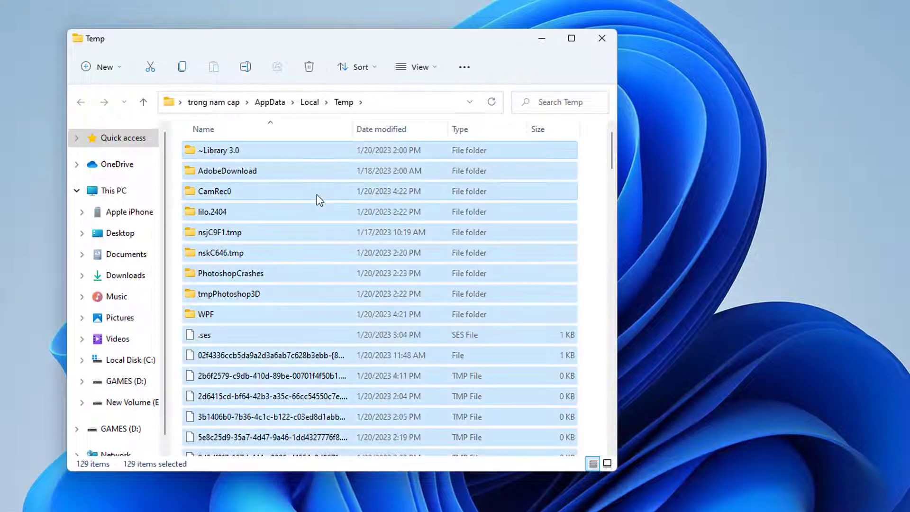
Step: Delete the %temp% items, retrying locked ones and finally skipping those still in use
{"action": "left_click", "coordinate": [311, 68]}
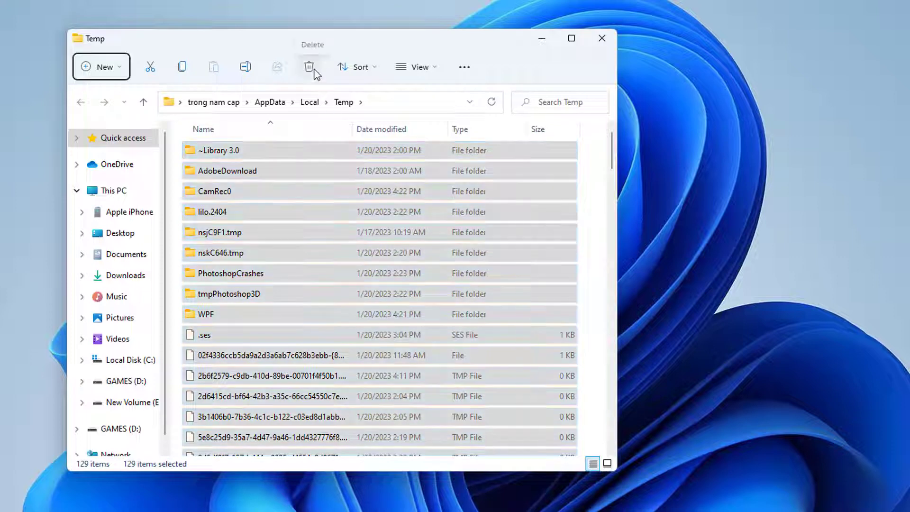
{"action": "left_click", "coordinate": [390, 204]}
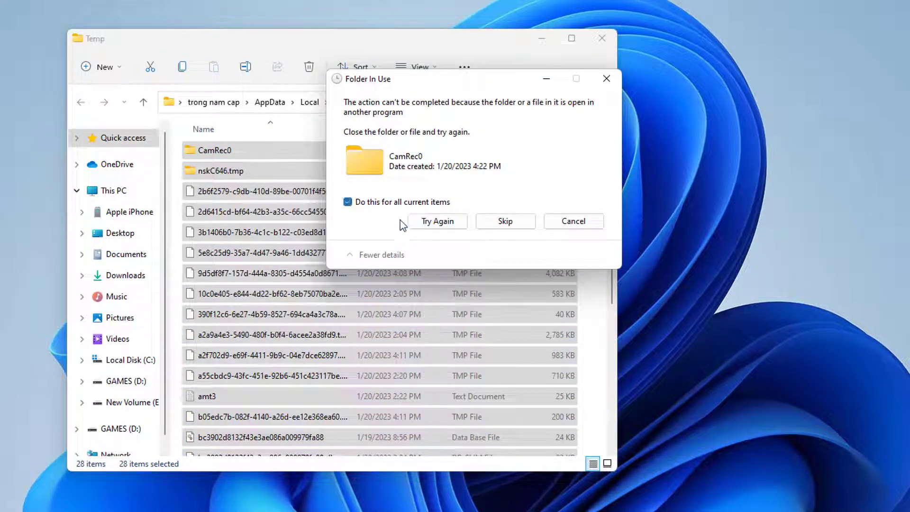
{"action": "left_click", "coordinate": [438, 221]}
{"action": "left_click", "coordinate": [348, 203]}
{"action": "left_click", "coordinate": [437, 221]}
{"action": "left_click", "coordinate": [348, 202]}
{"action": "left_click", "coordinate": [506, 221]}
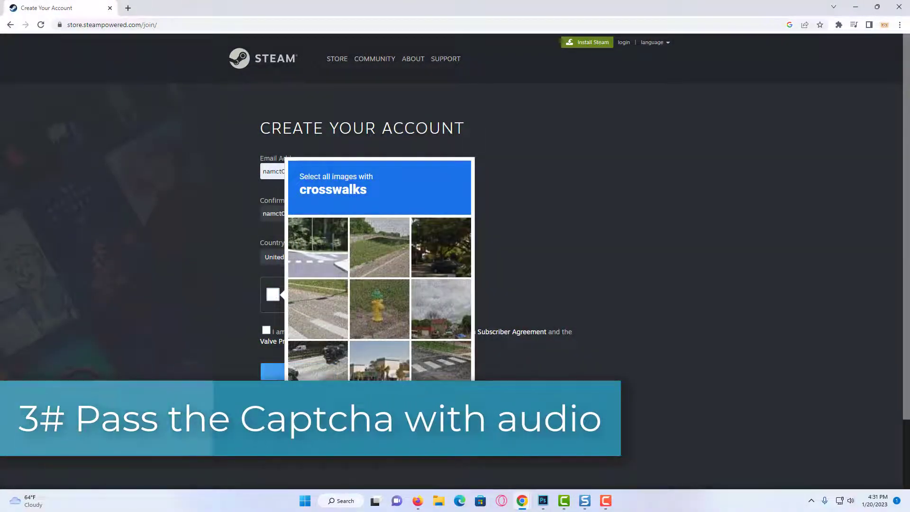
Step: Switch the Steam sign-up reCAPTCHA to its audio challenge and focus the answer field
{"action": "left_click", "coordinate": [323, 420]}
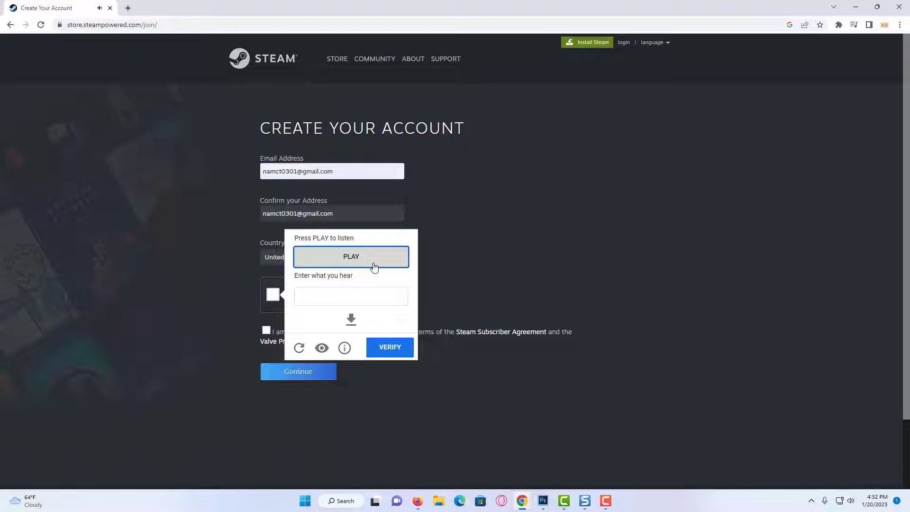
{"action": "left_click", "coordinate": [355, 302]}
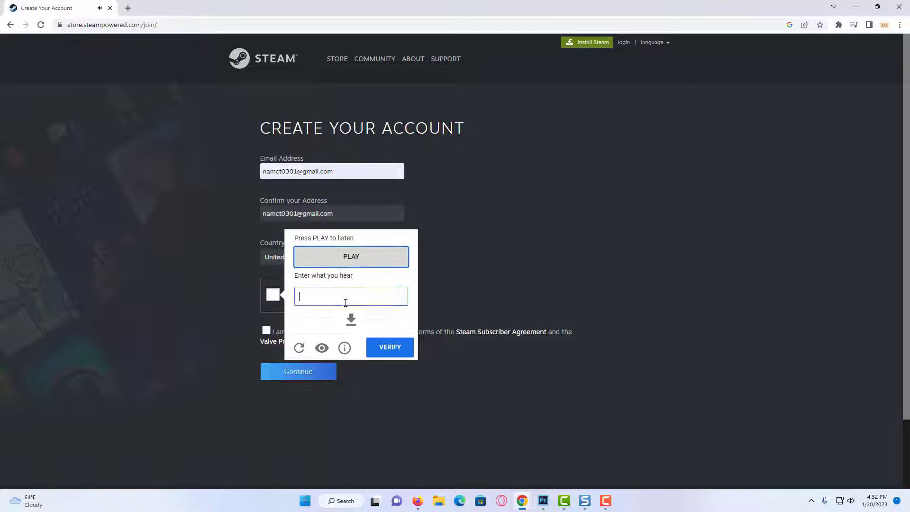